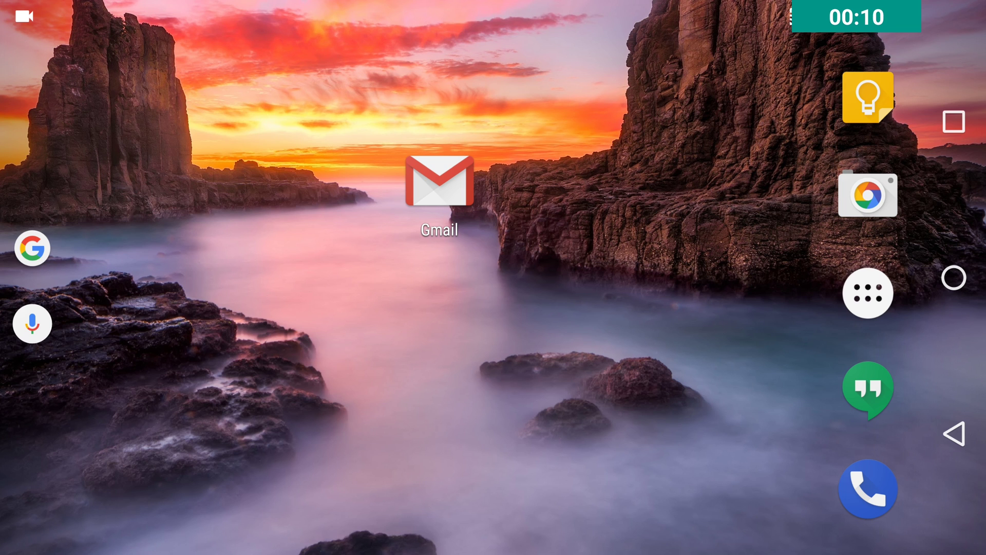
# Step: Glance at the notification shade, then drag the Settings shortcut from Widgets onto the home screen
pyautogui.moveTo(366, 4); pyautogui.dragTo(367, 339)
pyautogui.moveTo(632, 440); pyautogui.dragTo(643, 204)
pyautogui.click(613, 206)
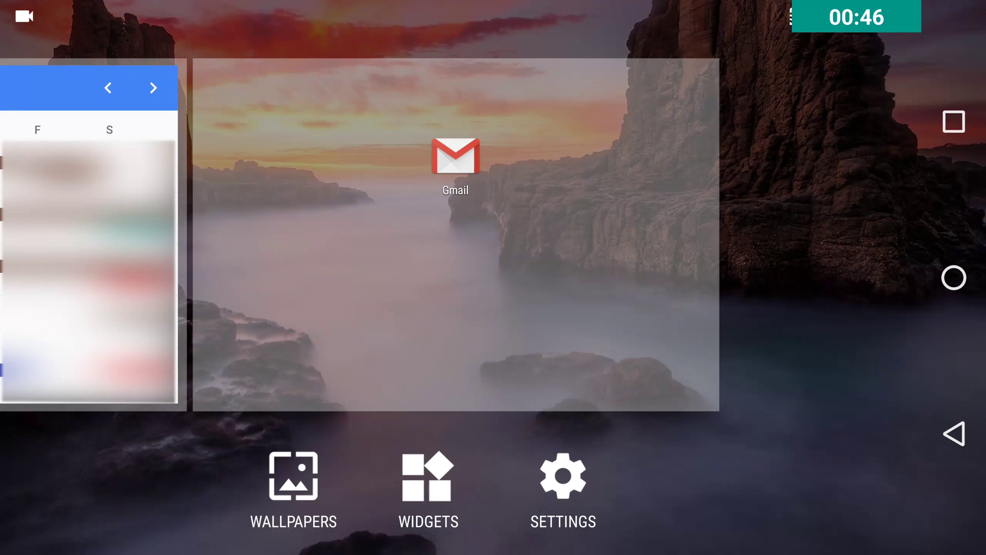
pyautogui.click(438, 482)
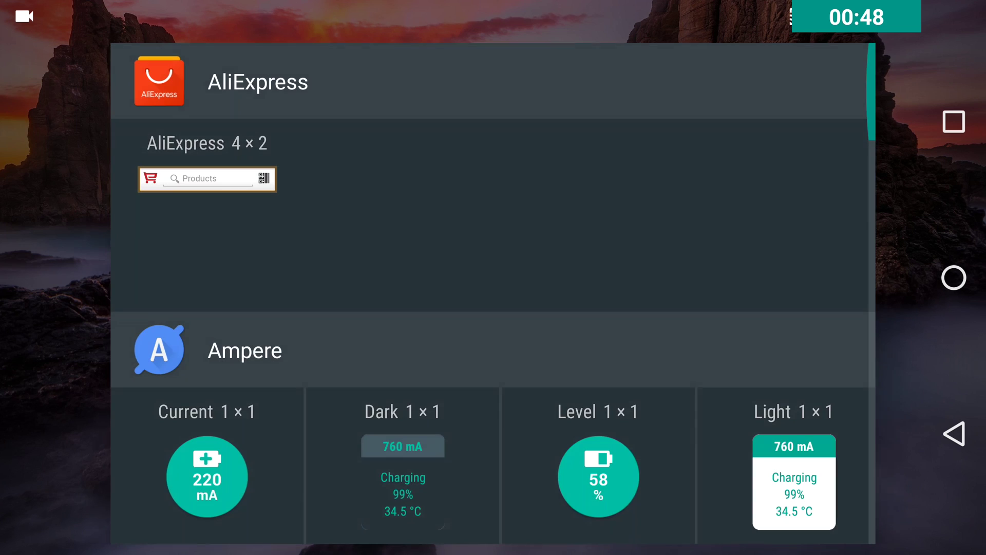
pyautogui.scroll(-5, 591, 103)
pyautogui.scroll(-5, 632, 118)
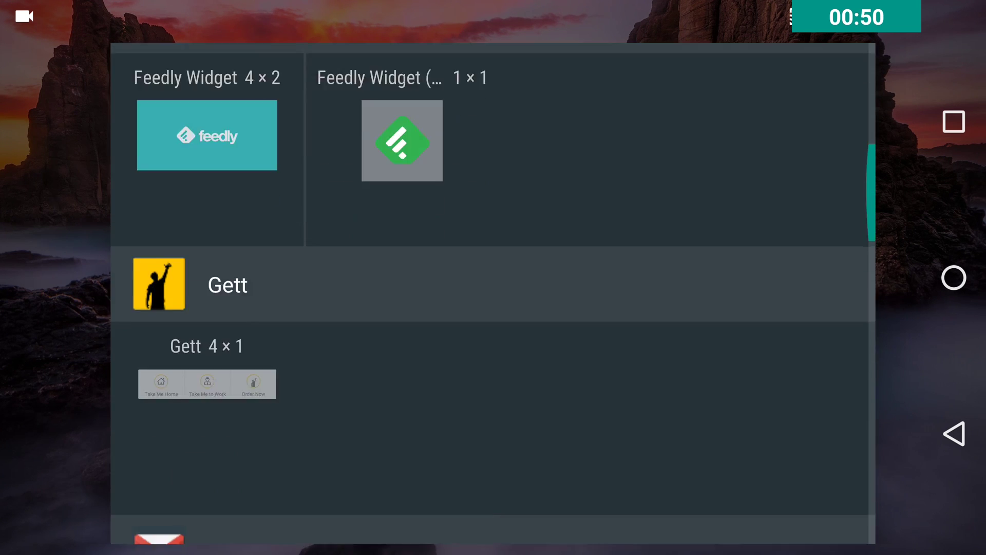
pyautogui.scroll(-5, 689, 51)
pyautogui.scroll(-5, 645, 171)
pyautogui.scroll(-5, 632, 293)
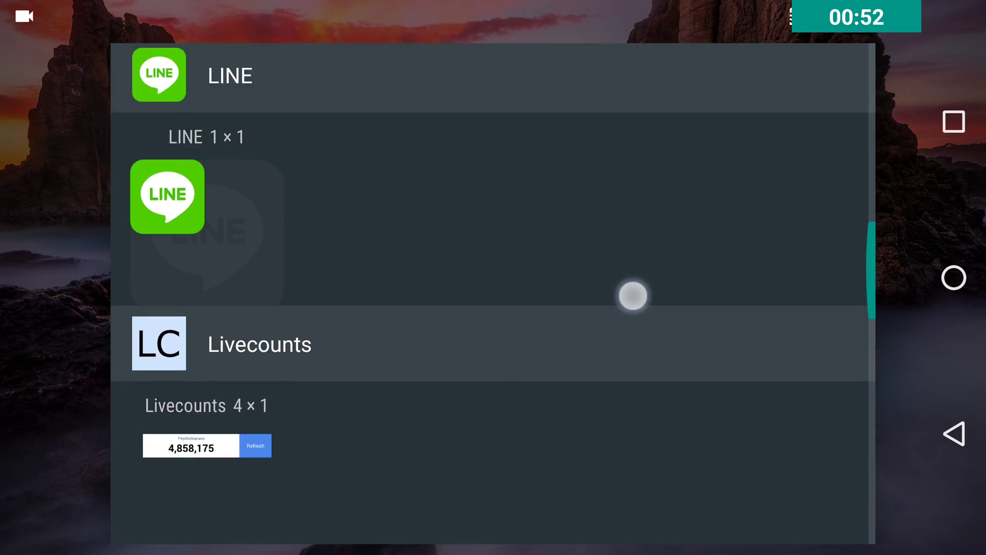
pyautogui.scroll(-5, 631, 435)
pyautogui.scroll(-5, 630, 436)
pyautogui.scroll(-5, 667, 100)
pyautogui.scroll(-5, 654, 100)
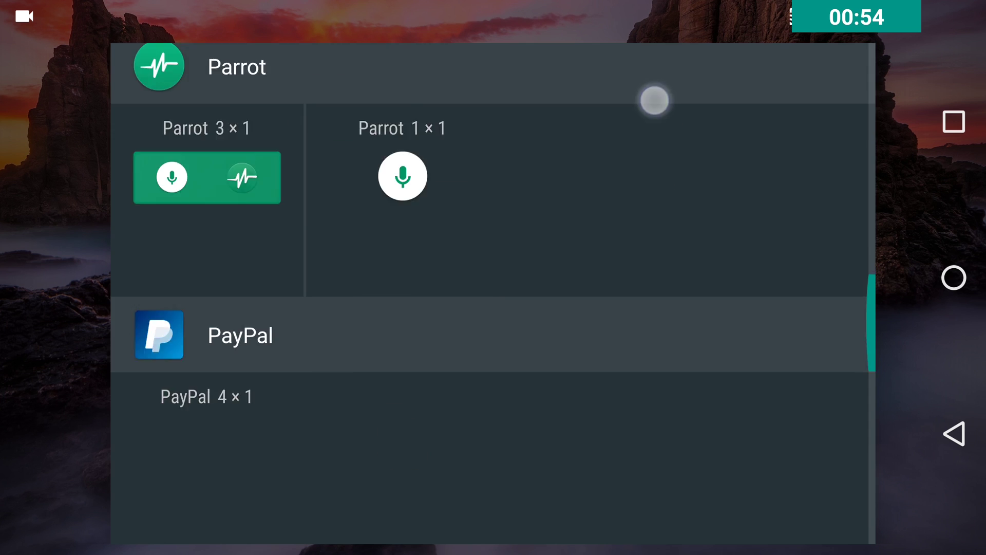
pyautogui.scroll(-5, 638, 436)
pyautogui.scroll(-5, 637, 437)
pyautogui.scroll(-5, 651, 77)
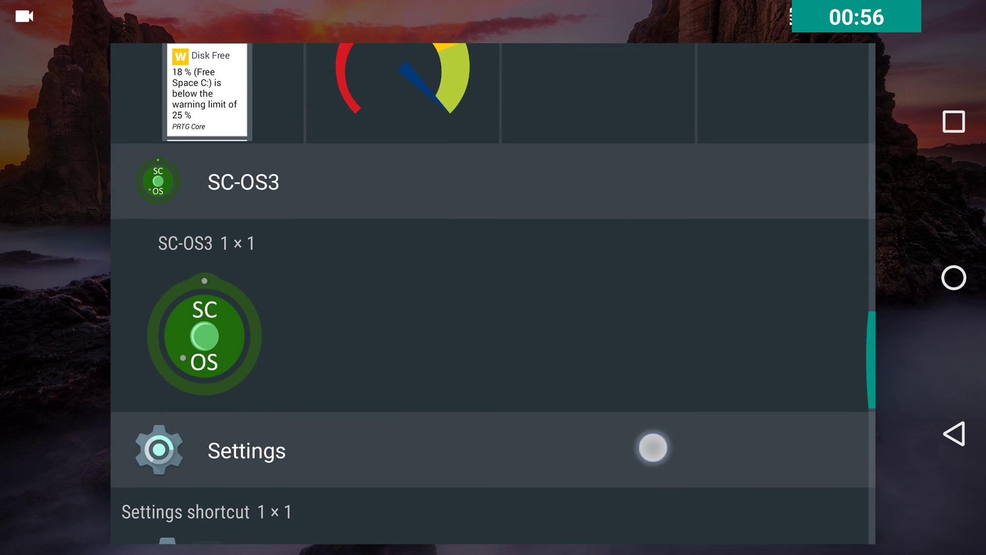
pyautogui.scroll(-5, 652, 447)
pyautogui.scroll(-5, 666, 86)
pyautogui.scroll(5, 568, 205)
pyautogui.scroll(3, 568, 359)
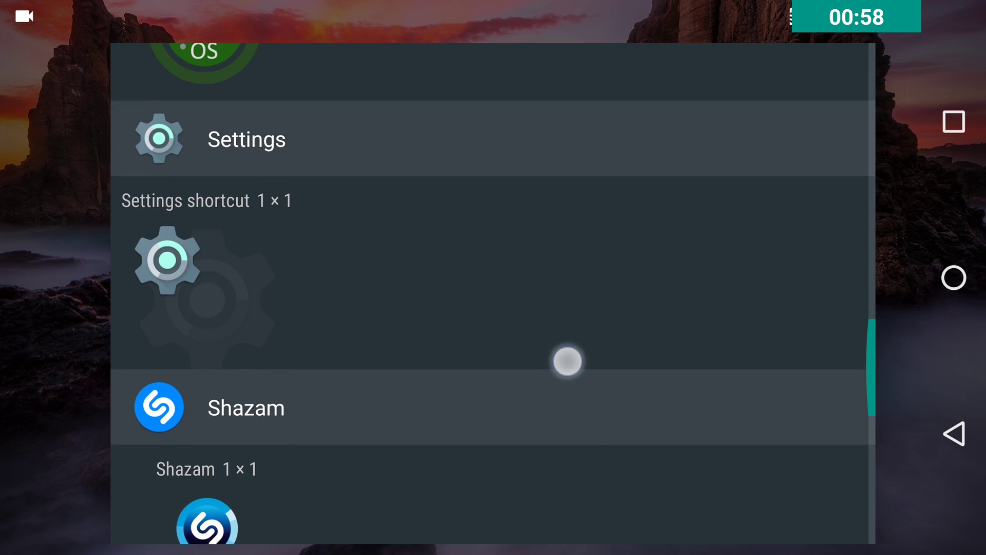
pyautogui.moveTo(167, 288); pyautogui.dragTo(560, 264)
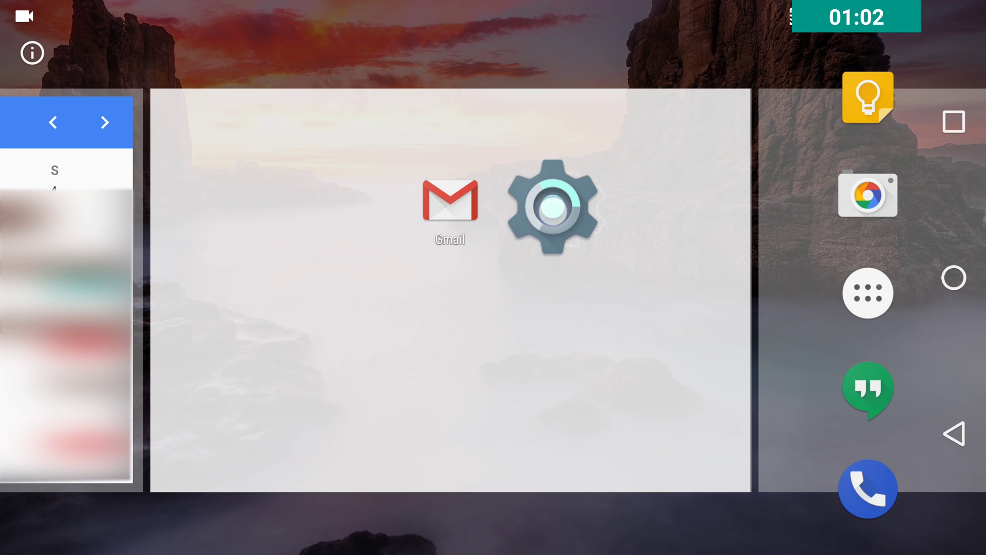
# Step: Drop the Settings shortcut beside Gmail and pick Notification log as its target
pyautogui.moveTo(560, 265); pyautogui.dragTo(552, 209)
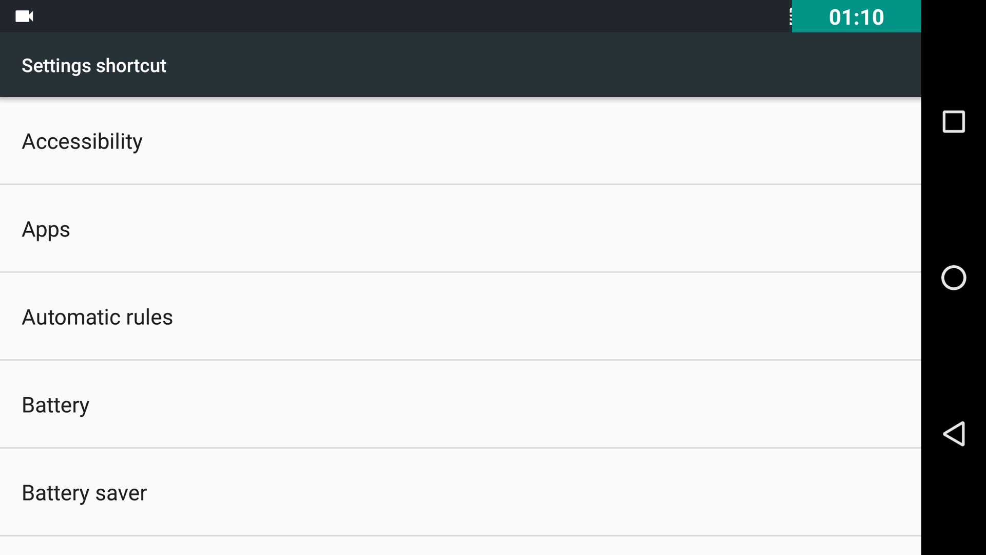
pyautogui.moveTo(643, 431); pyautogui.dragTo(658, 146)
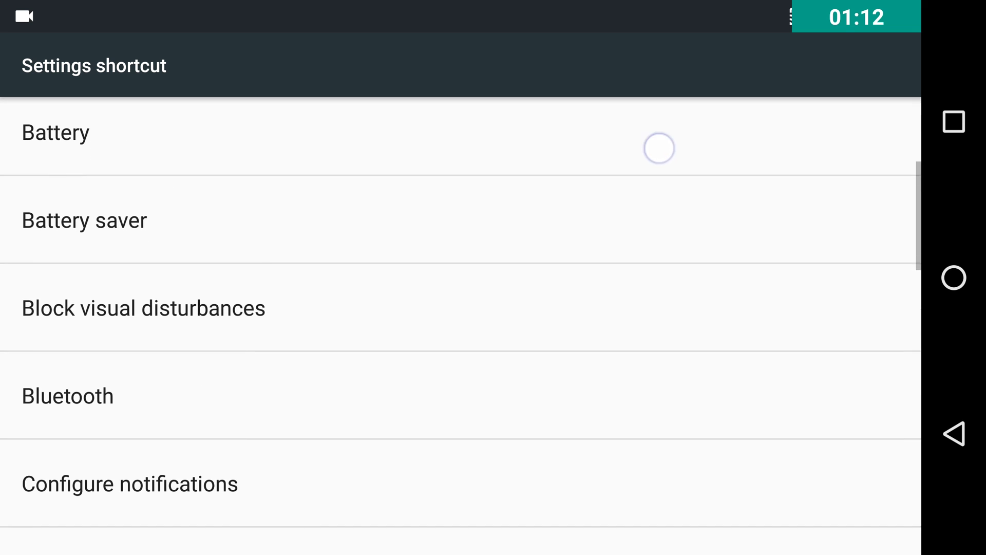
pyautogui.moveTo(679, 286); pyautogui.dragTo(685, 149)
pyautogui.moveTo(683, 449); pyautogui.dragTo(680, 145)
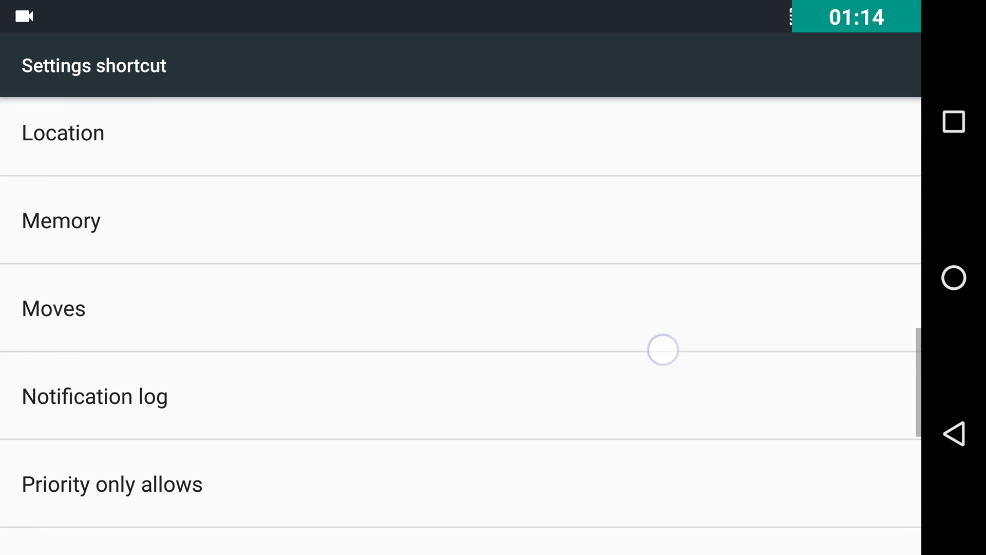
pyautogui.moveTo(663, 350); pyautogui.dragTo(661, 342)
pyautogui.moveTo(613, 455); pyautogui.dragTo(614, 364)
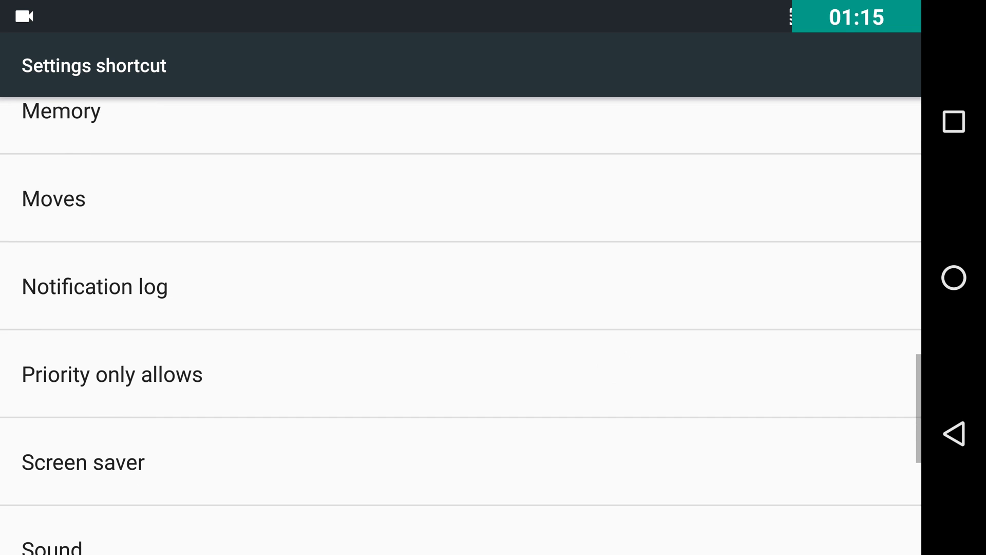
pyautogui.click(503, 279)
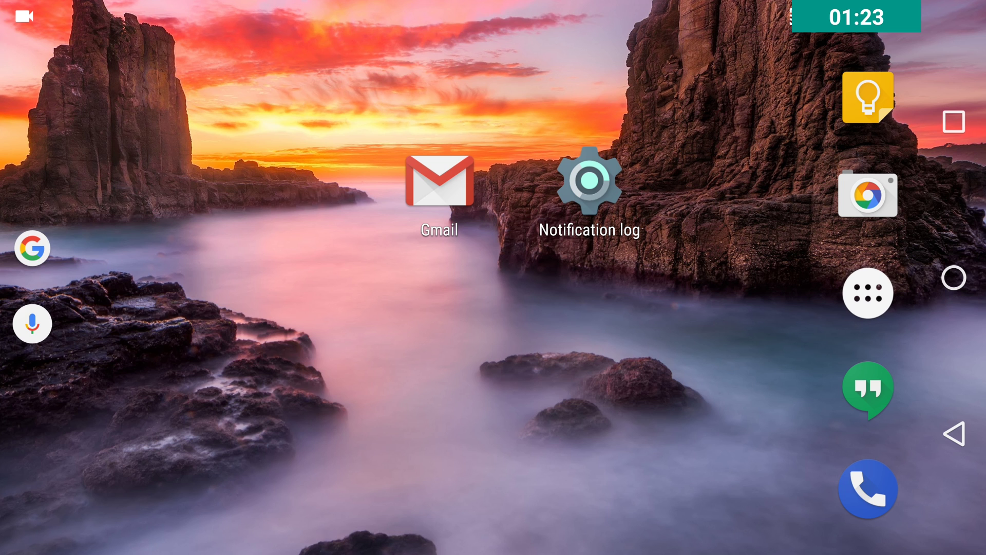
# Step: Open Notification log, expand Recording Controls, toggle Tweet sent, and expand the 9:18 PM Twitter entry
pyautogui.click(589, 185)
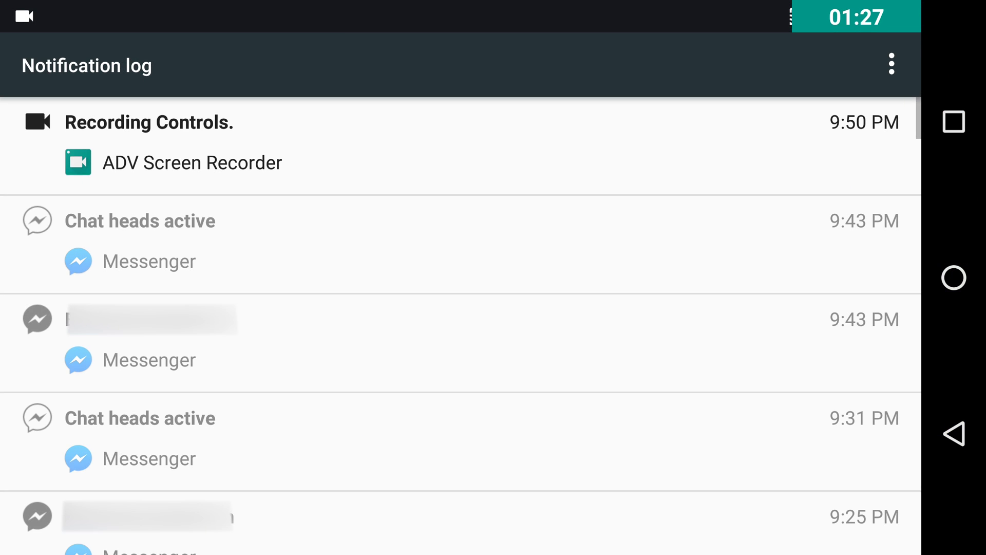
pyautogui.moveTo(647, 390)
pyautogui.mouseDown()
pyautogui.moveTo(647, 332)
pyautogui.moveTo(648, 465)
pyautogui.mouseUp()
pyautogui.click(540, 185)
pyautogui.moveTo(592, 422)
pyautogui.mouseDown()
pyautogui.moveTo(592, 371)
pyautogui.moveTo(588, 463)
pyautogui.mouseUp()
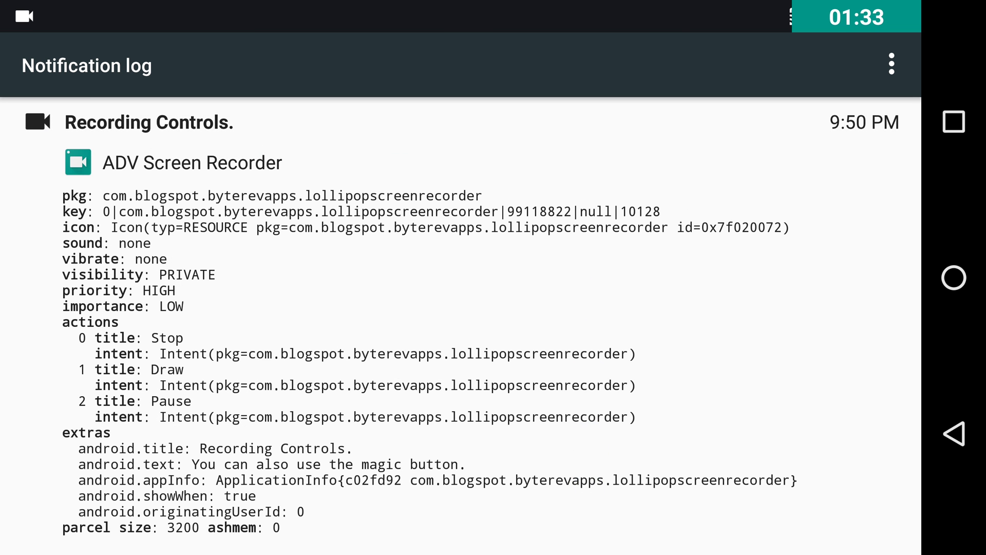
pyautogui.moveTo(612, 413); pyautogui.dragTo(612, 319)
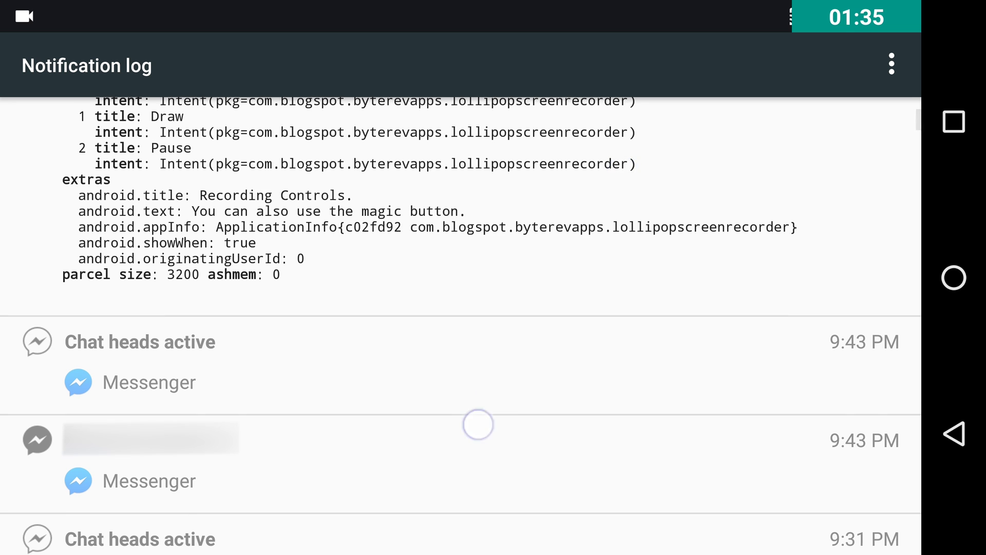
pyautogui.moveTo(478, 424); pyautogui.dragTo(522, 257)
pyautogui.moveTo(552, 354); pyautogui.dragTo(572, 164)
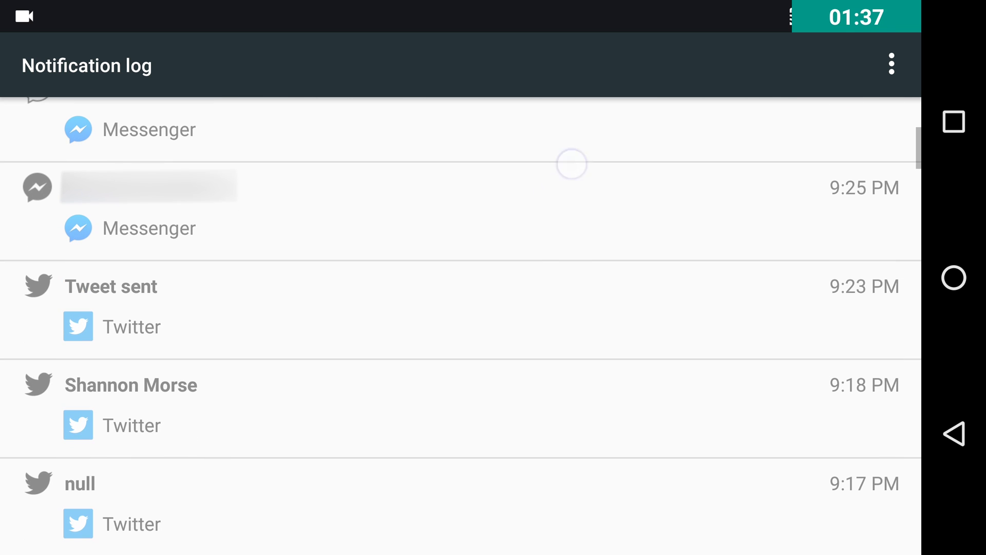
pyautogui.click(447, 324)
pyautogui.click(483, 342)
pyautogui.click(467, 424)
# Step: Scroll through the 9:18 PM Twitter notification's details and copy its text
pyautogui.moveTo(567, 413); pyautogui.dragTo(572, 238)
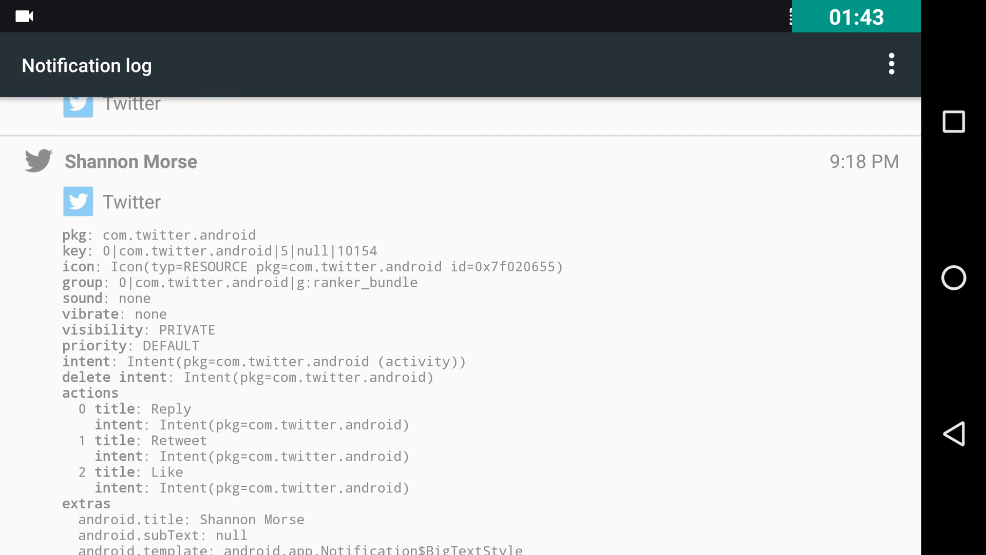
pyautogui.moveTo(577, 424)
pyautogui.mouseDown()
pyautogui.moveTo(594, 346)
pyautogui.moveTo(644, 238)
pyautogui.mouseUp()
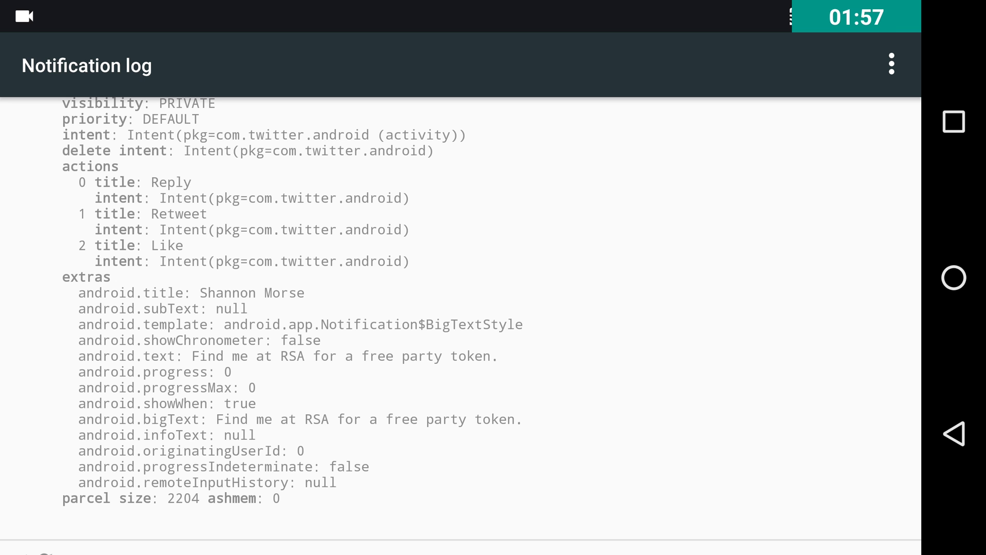
pyautogui.scroll(-1, 313, 293)
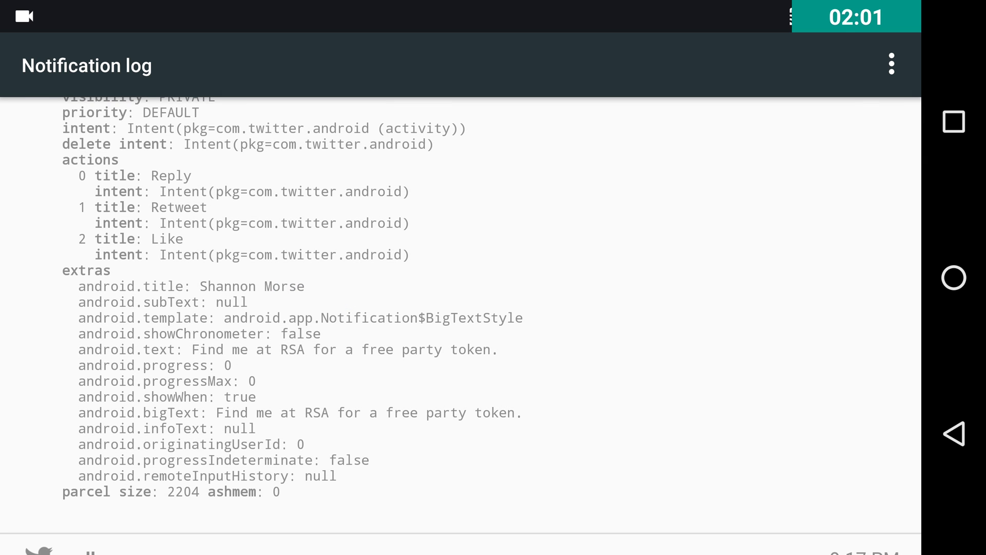
pyautogui.click(321, 354)
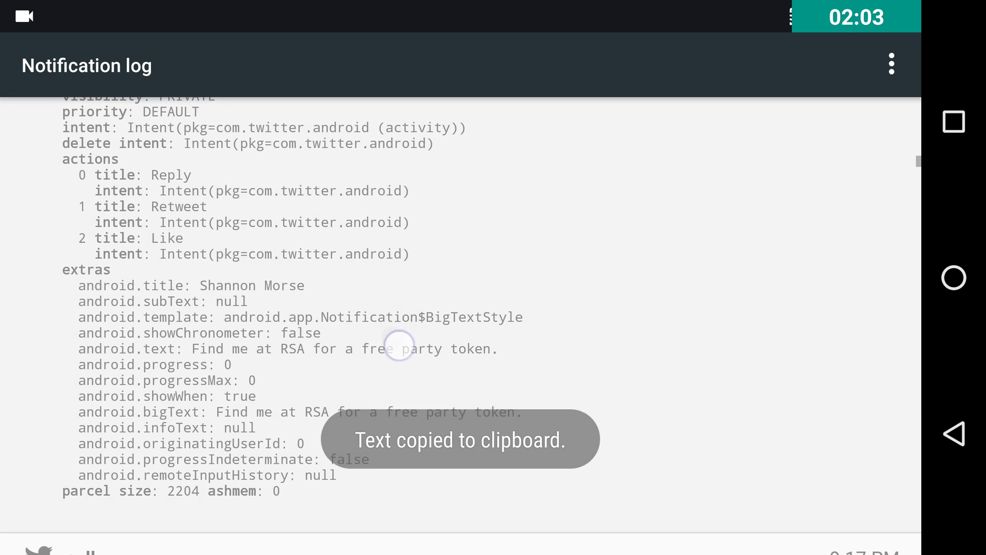
pyautogui.scroll(-1, 454, 403)
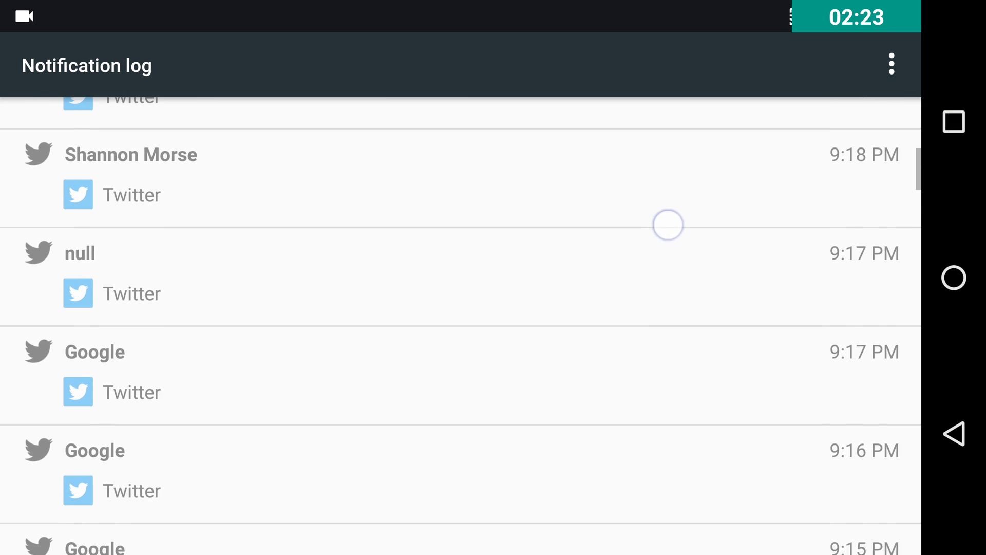
pyautogui.scroll(-3, 669, 224)
pyautogui.scroll(-3, 650, 236)
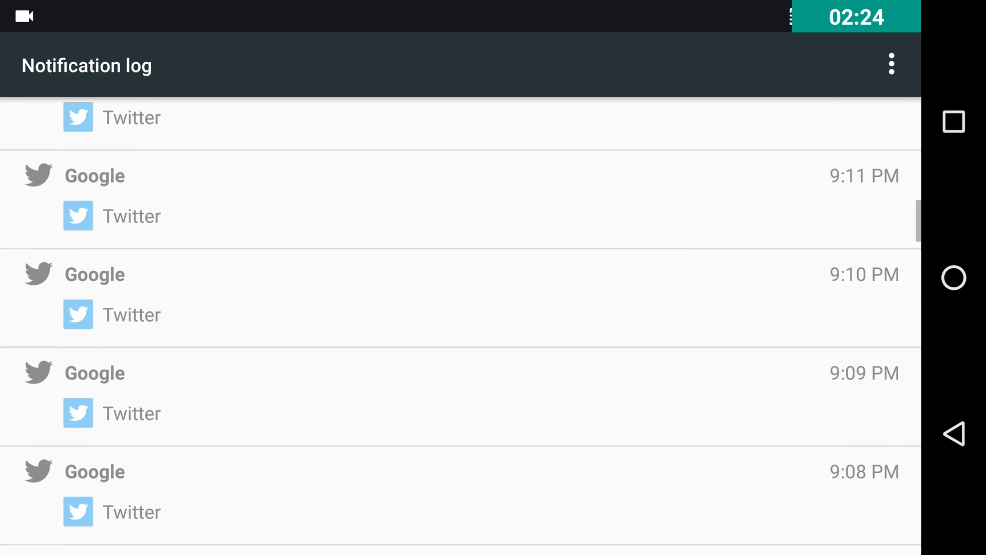
pyautogui.scroll(-3, 650, 254)
pyautogui.scroll(-3, 627, 286)
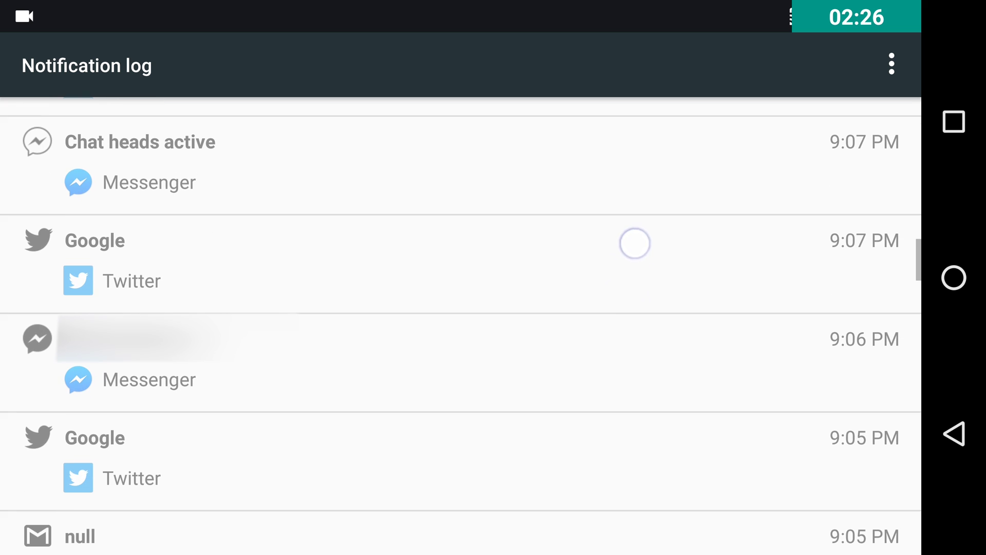
pyautogui.scroll(5, 556, 255)
pyautogui.scroll(5, 594, 469)
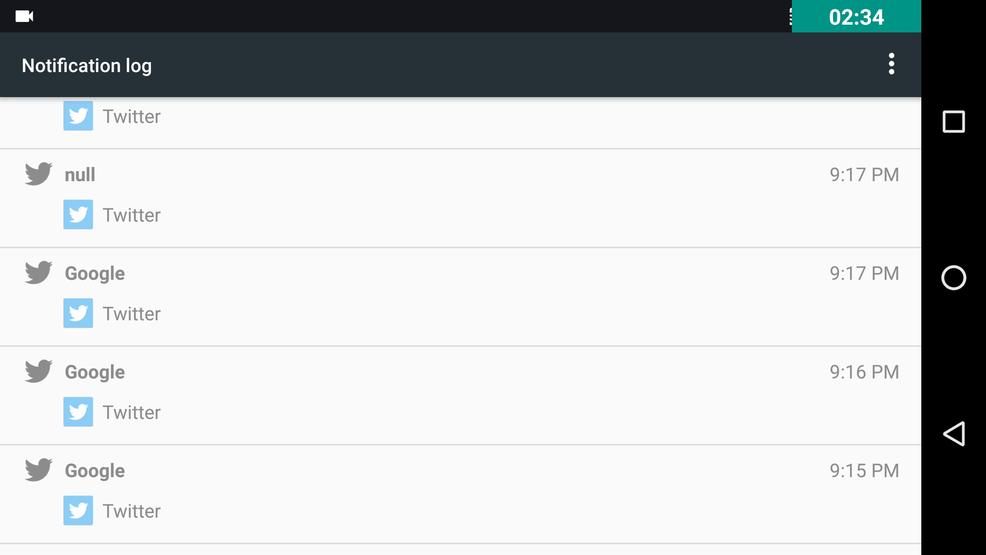
# Step: Scroll past the older Google and Twitter entries, then open and dismiss the overflow menu
pyautogui.moveTo(156, 202); pyautogui.dragTo(486, 166)
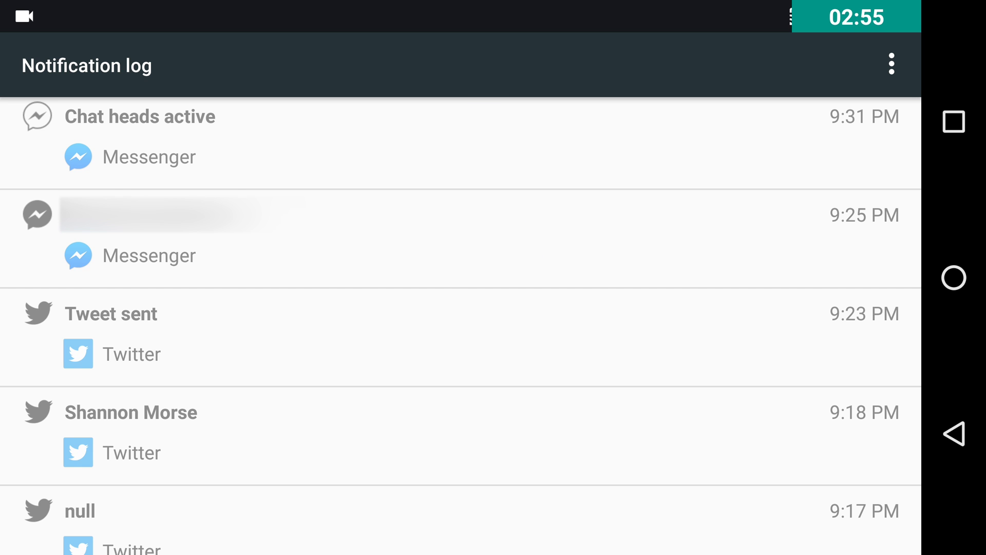
pyautogui.click(891, 65)
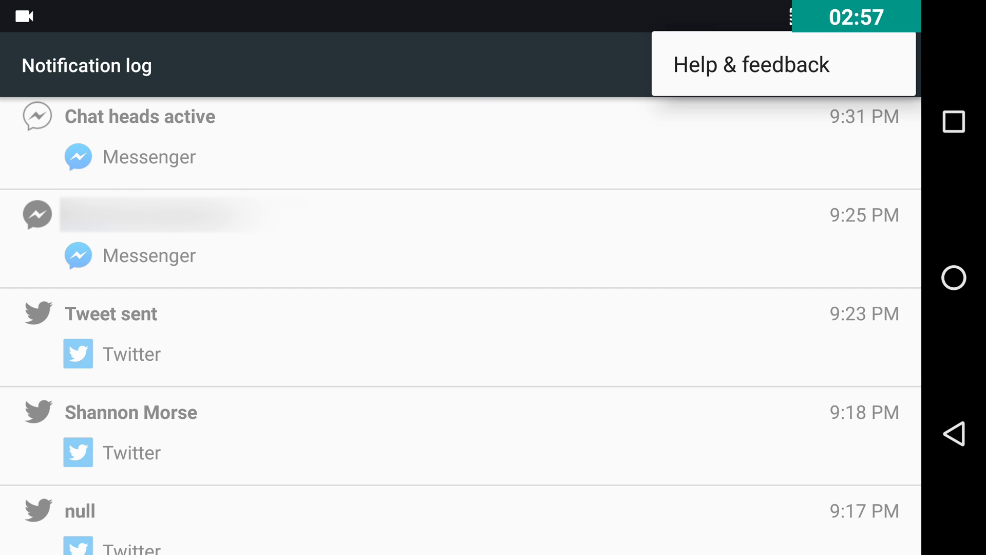
pyautogui.click(700, 261)
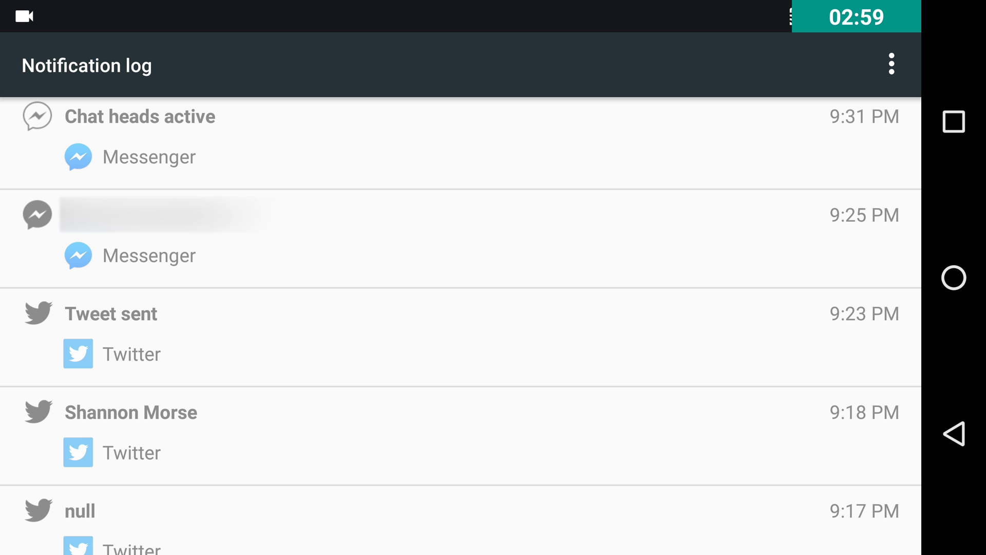
pyautogui.scroll(-3, 460, 324)
pyautogui.click(953, 433)
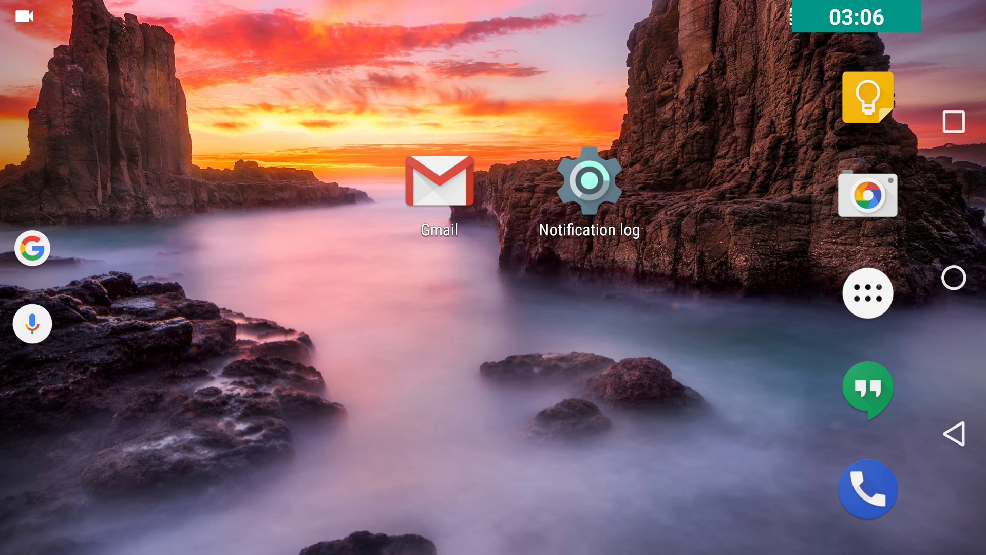